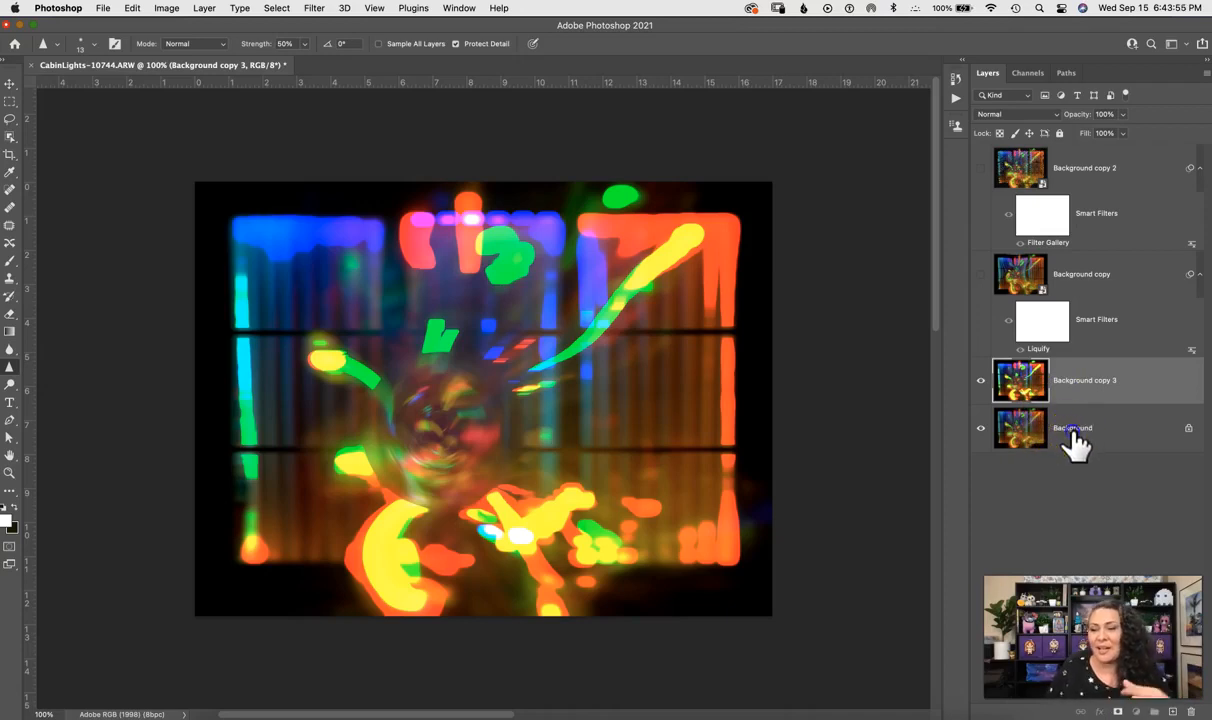
Duplicate the locked Background layer and convert the copy to a smart object.
{"action": "left_click", "coordinate": [1074, 440]}
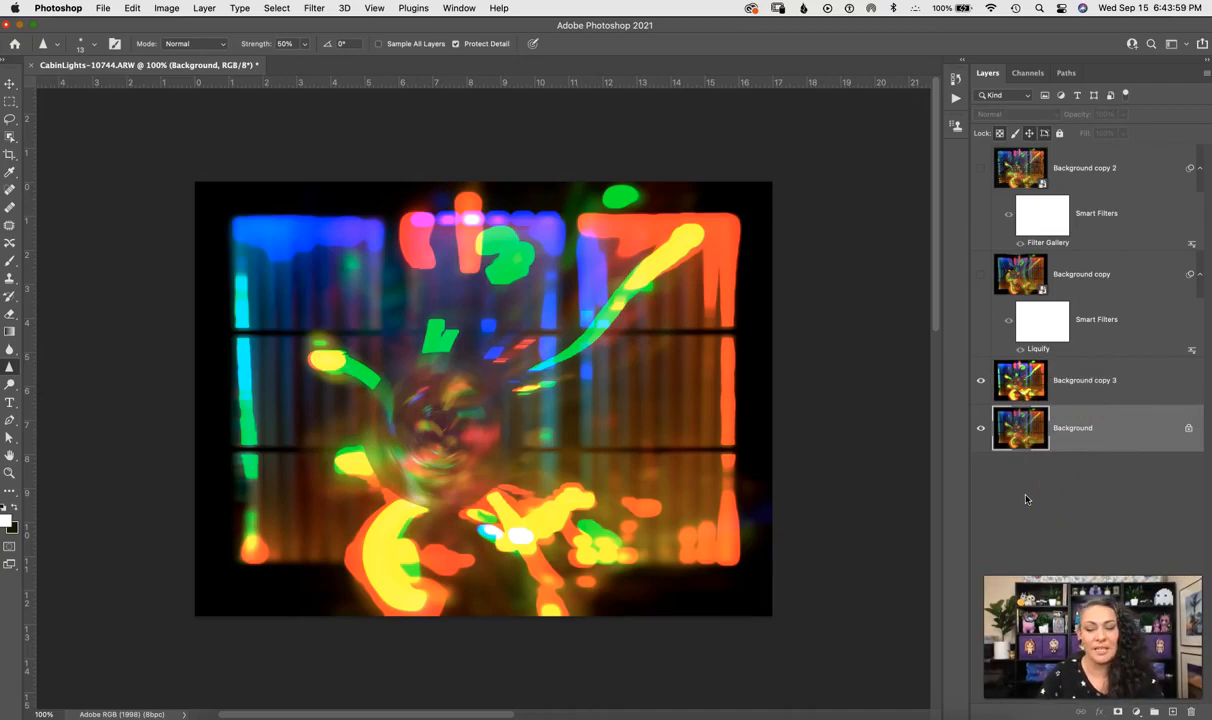
{"action": "key", "text": "ctrl+j"}
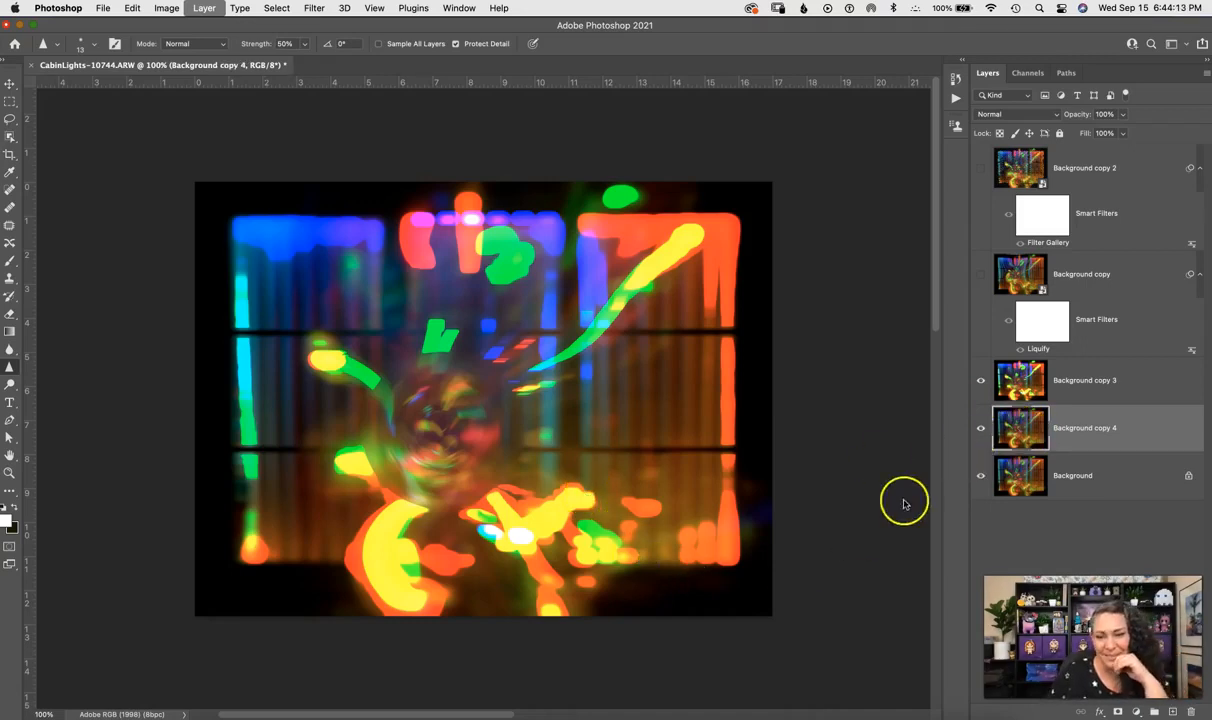
{"action": "left_click", "coordinate": [1119, 428]}
{"action": "right_click", "coordinate": [1119, 428]}
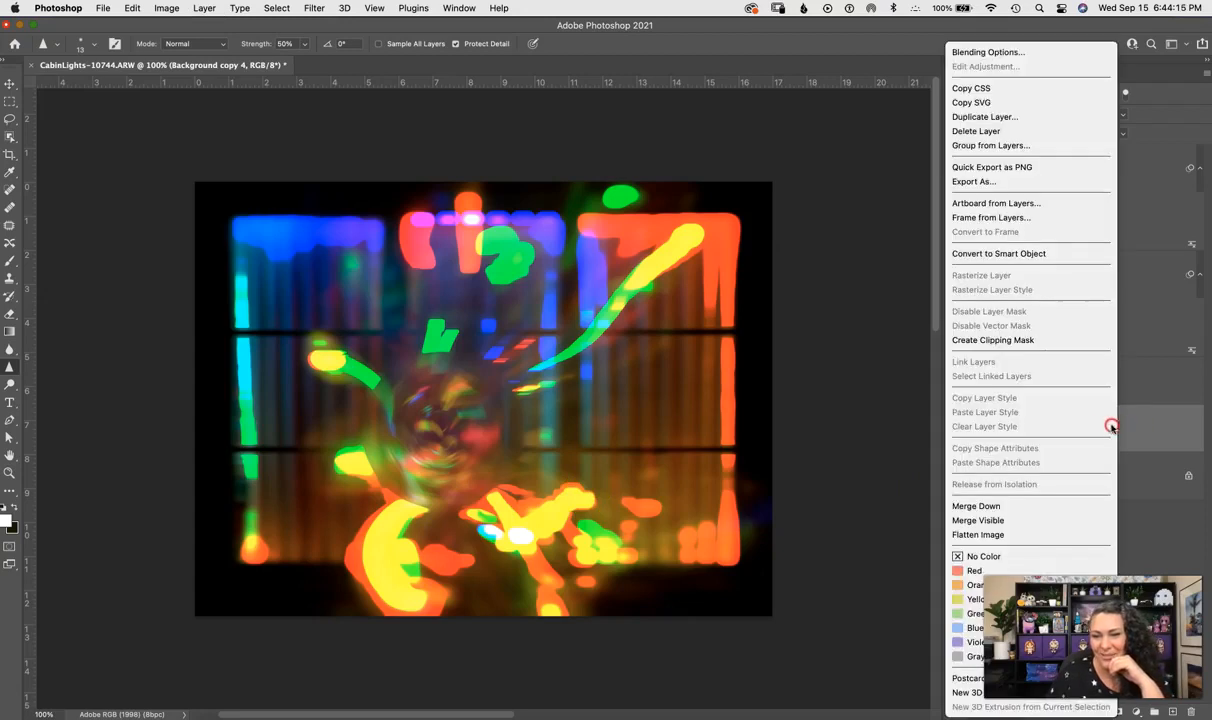
{"action": "left_click", "coordinate": [1040, 253]}
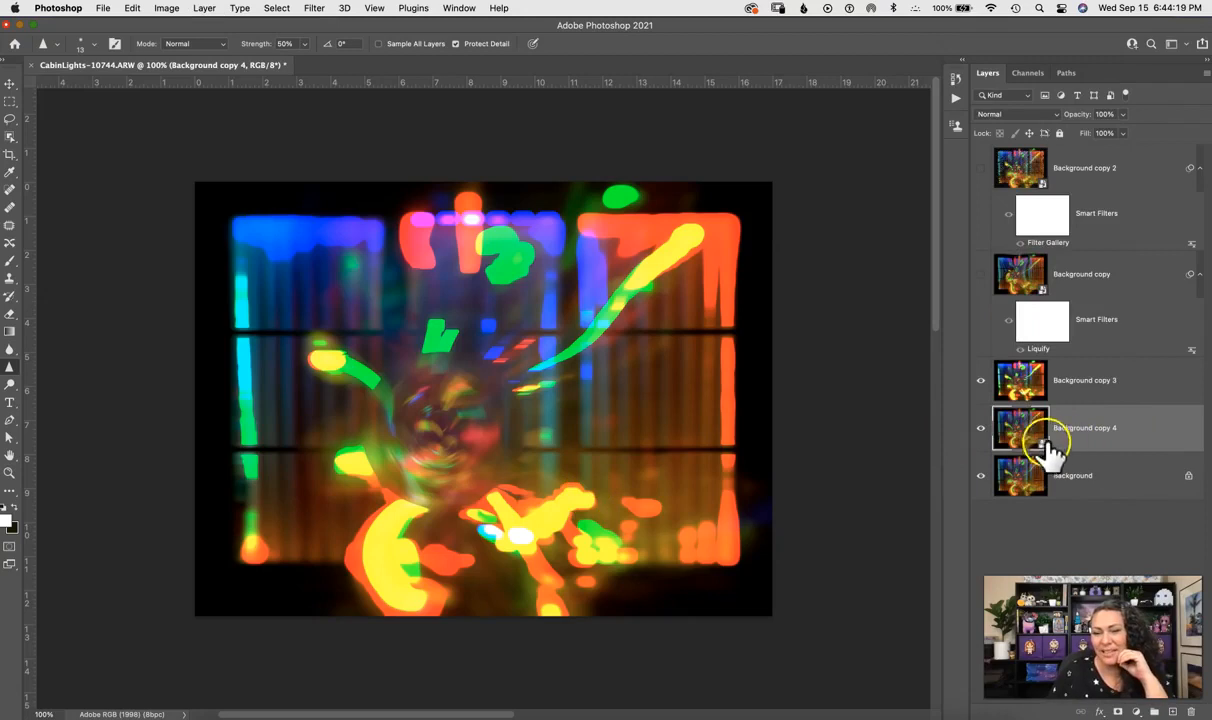
Hide the Background copy 3 layer and open the ZigZag distort filter for the Background copy 4 smart object.
{"action": "left_click", "coordinate": [980, 381]}
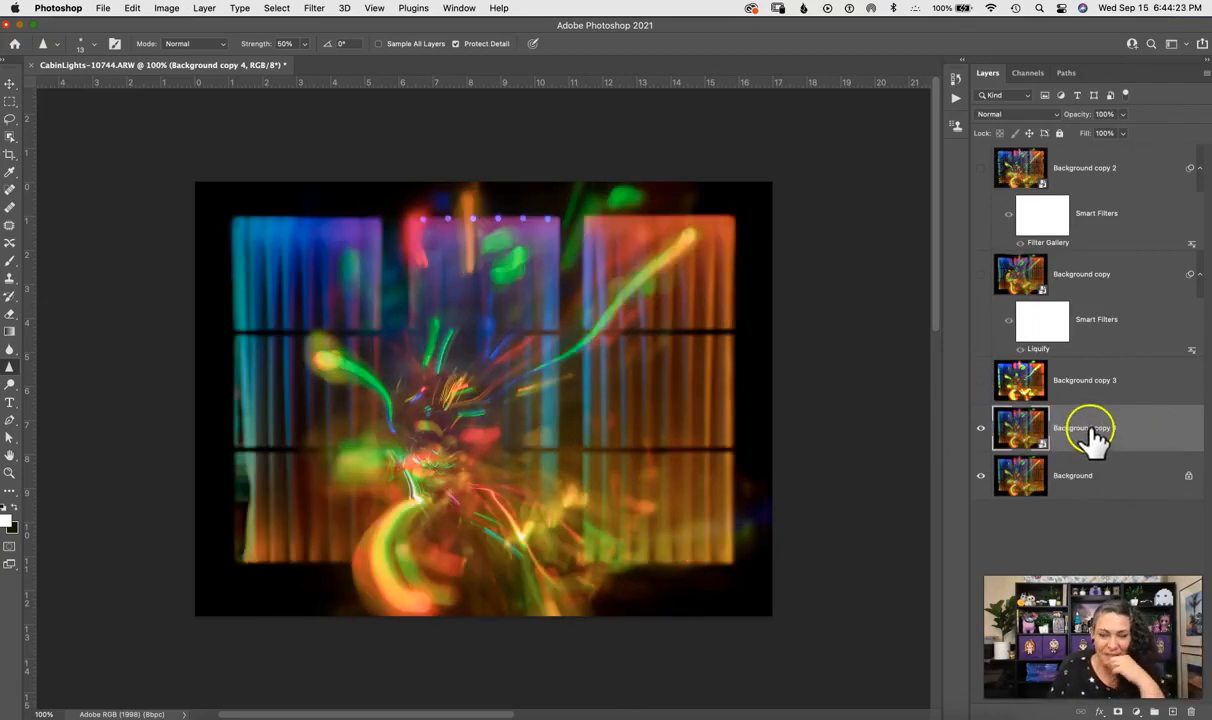
{"action": "left_click", "coordinate": [315, 8]}
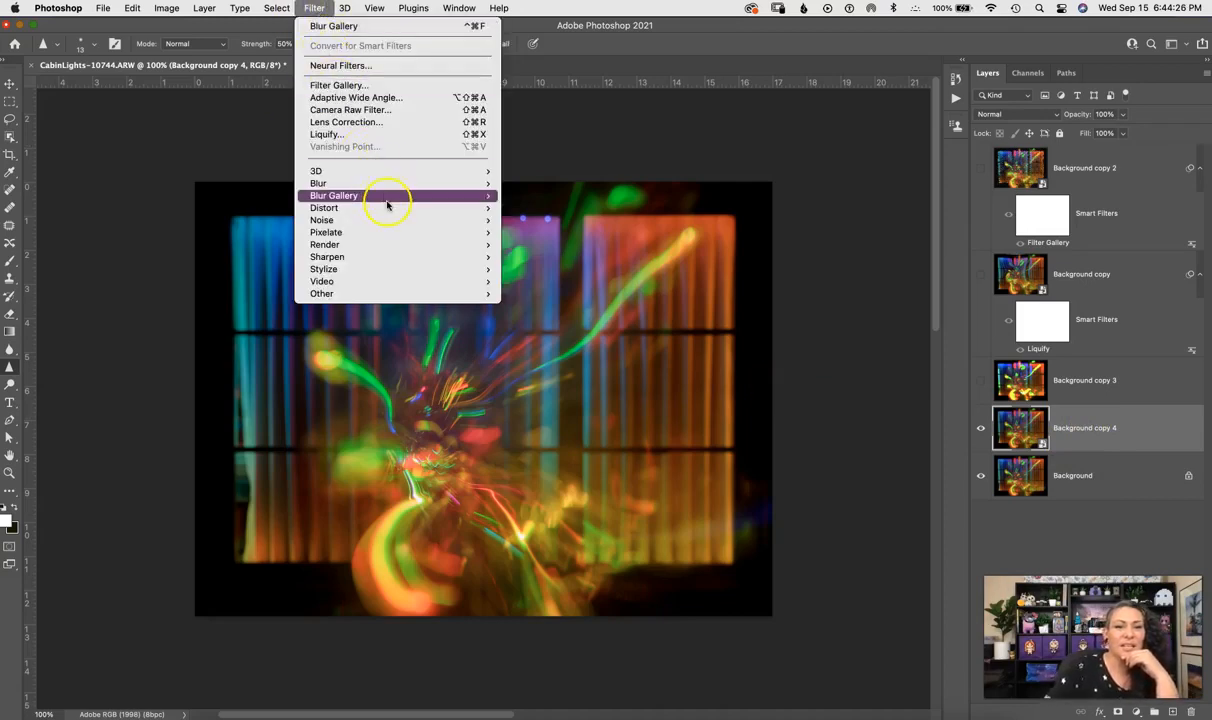
{"action": "mouse_move", "coordinate": [379, 208]}
{"action": "key", "text": "Escape"}
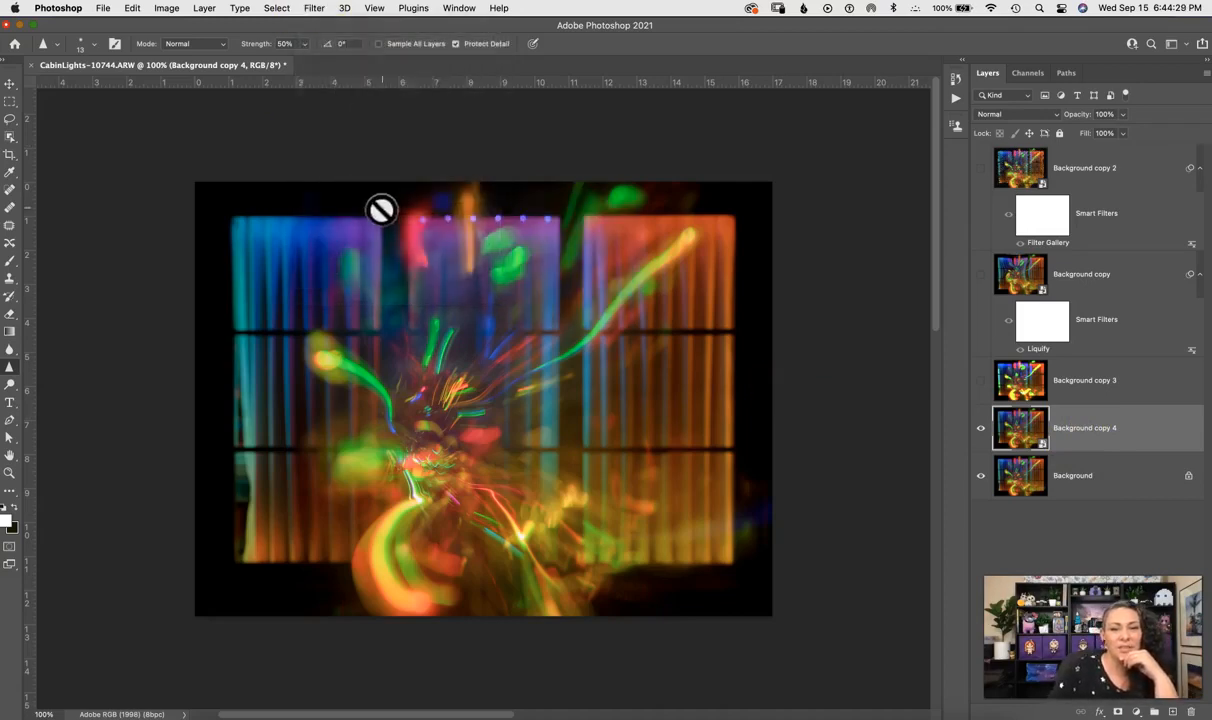
{"action": "left_click", "coordinate": [311, 7]}
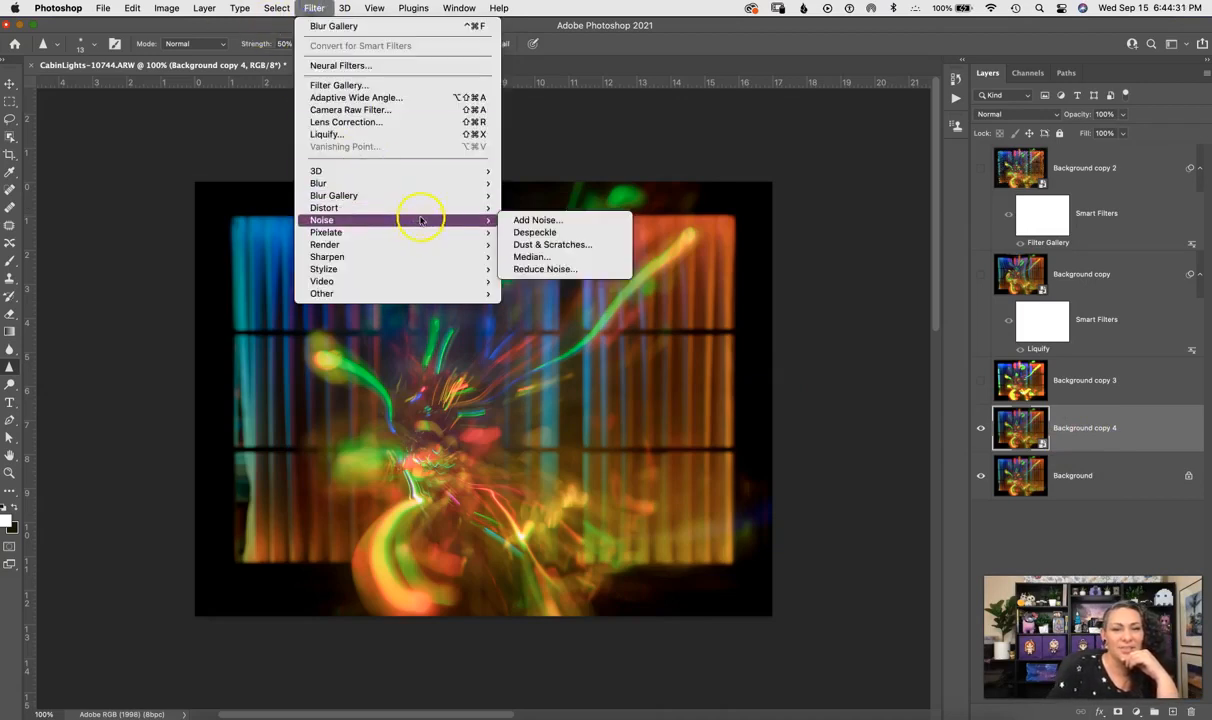
{"action": "mouse_move", "coordinate": [420, 208]}
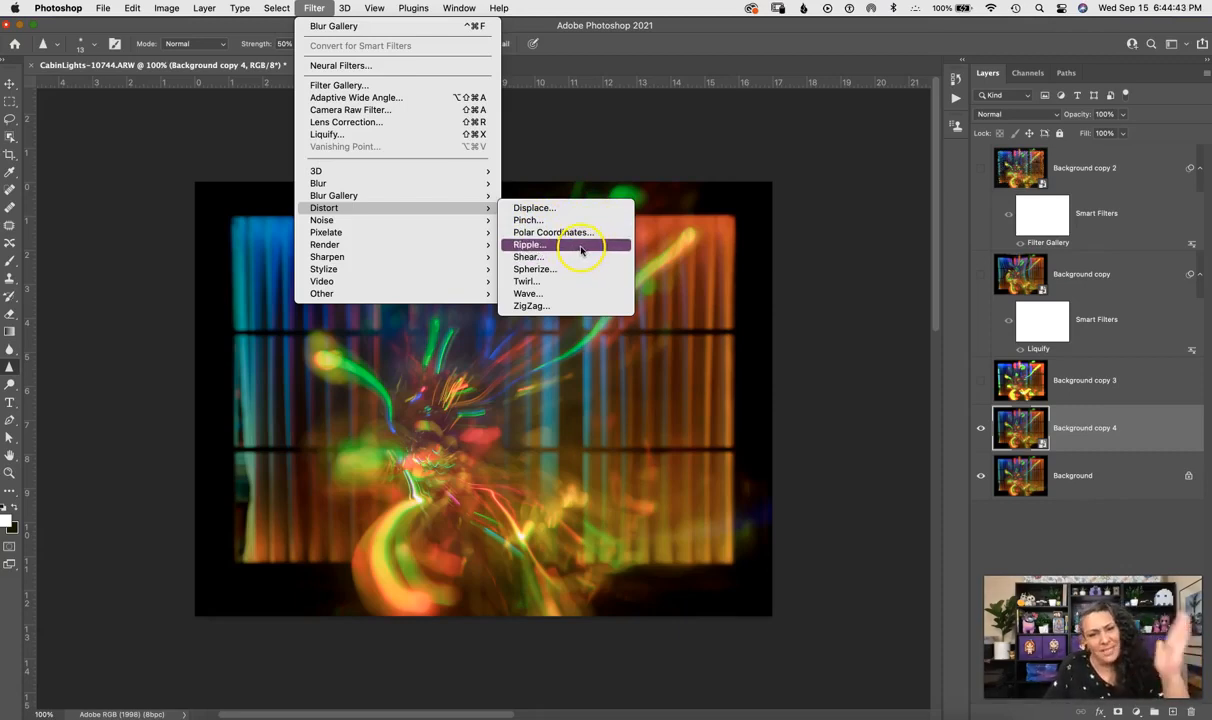
{"action": "left_click", "coordinate": [580, 306]}
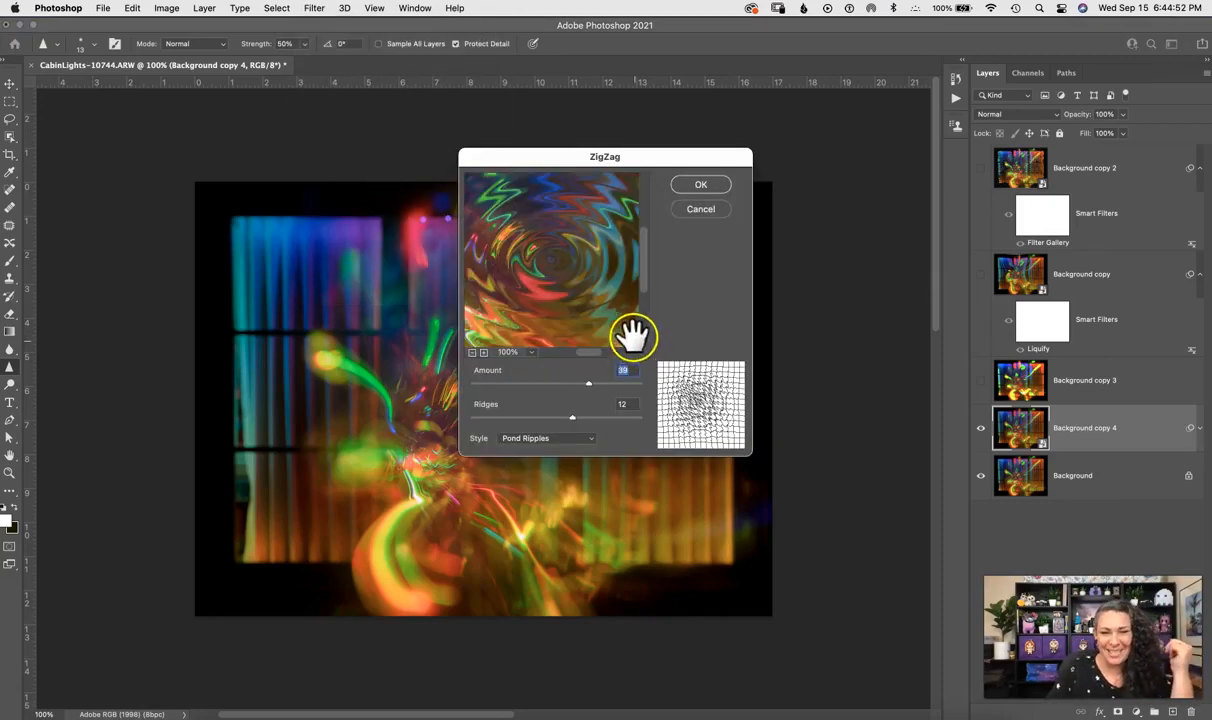
{"action": "left_click_drag", "start_coordinate": [644, 160], "coordinate": [782, 112]}
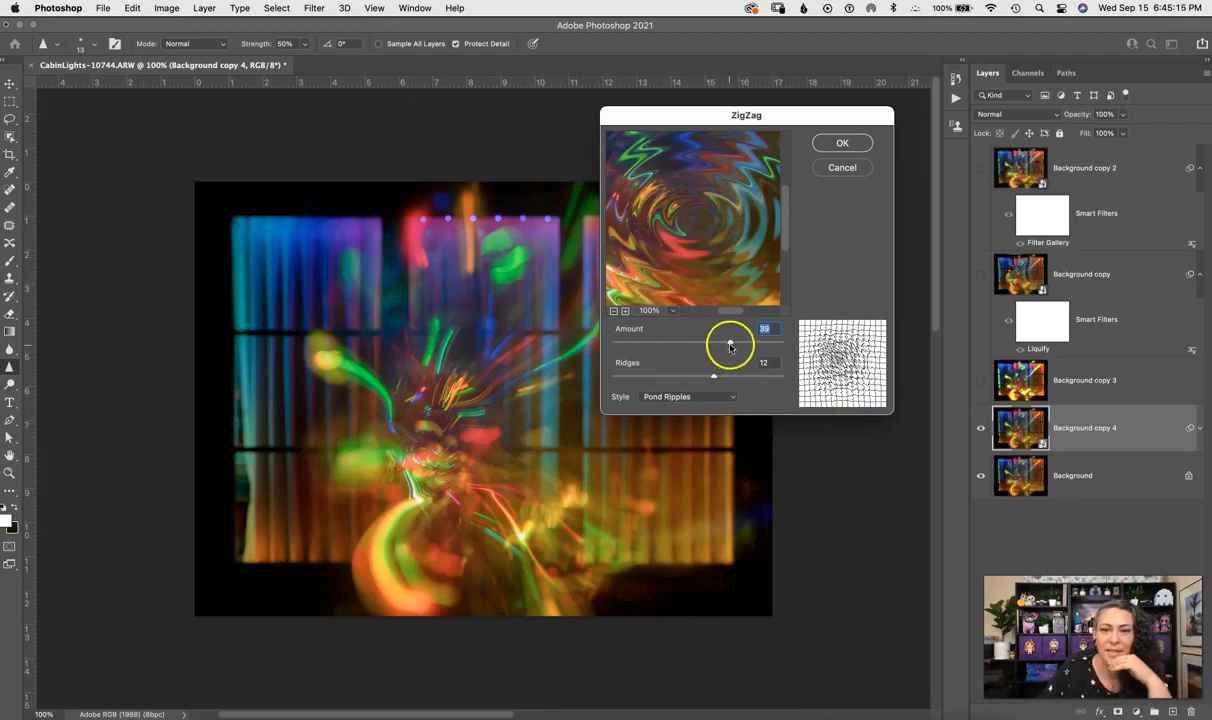
Set the ZigZag amount to -12 and the ridges to 20.
{"action": "left_click_drag", "start_coordinate": [728, 345], "coordinate": [697, 348]}
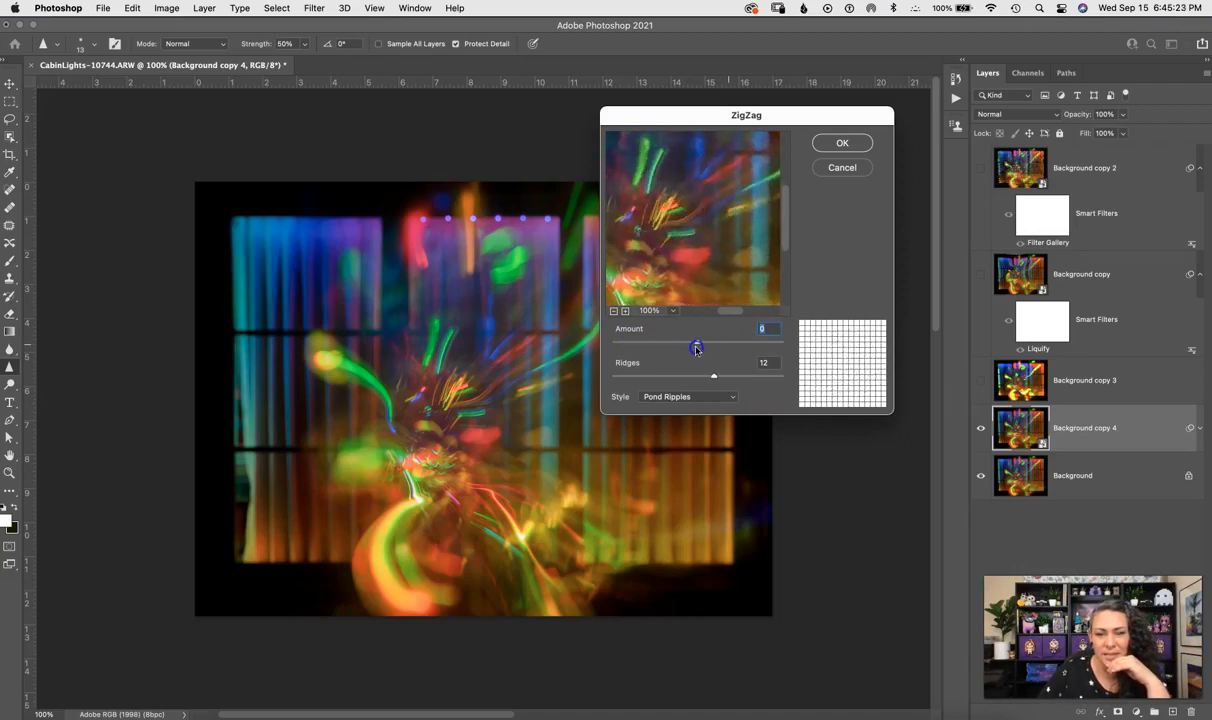
{"action": "left_click_drag", "start_coordinate": [696, 348], "coordinate": [788, 372]}
{"action": "left_click", "coordinate": [711, 378]}
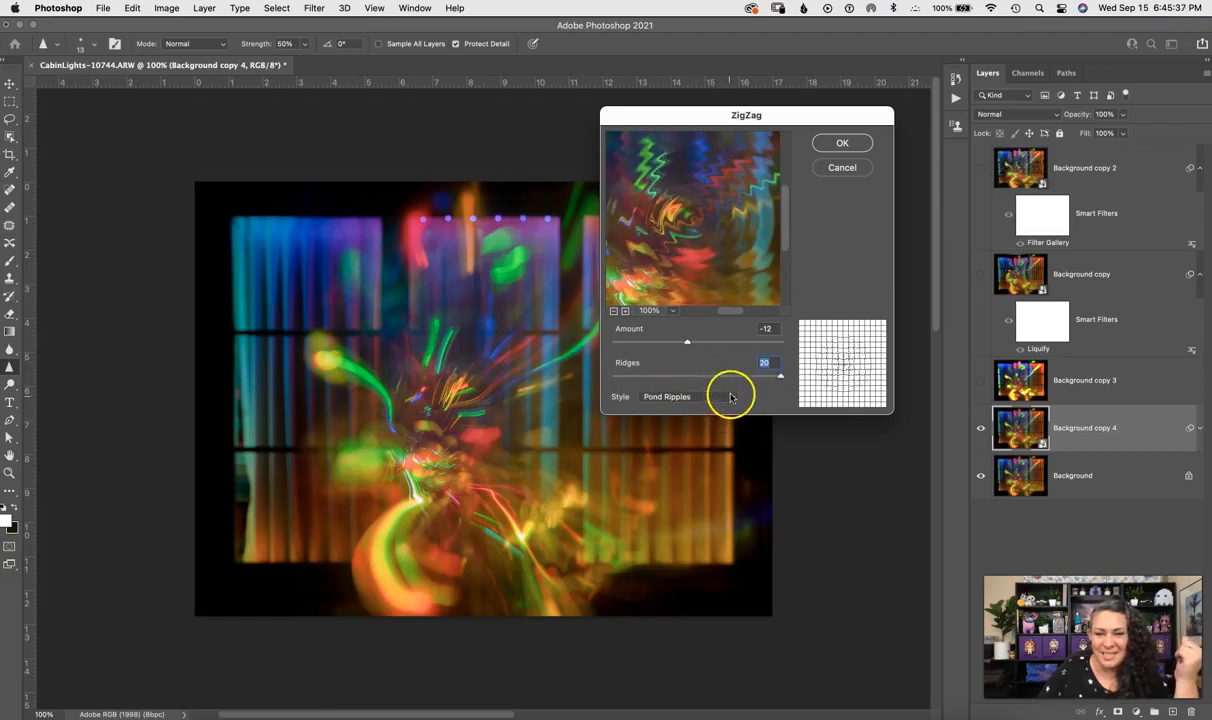
Preview the Around Center and Out From Center ZigZag styles and return to Pond Ripples.
{"action": "left_click", "coordinate": [727, 399]}
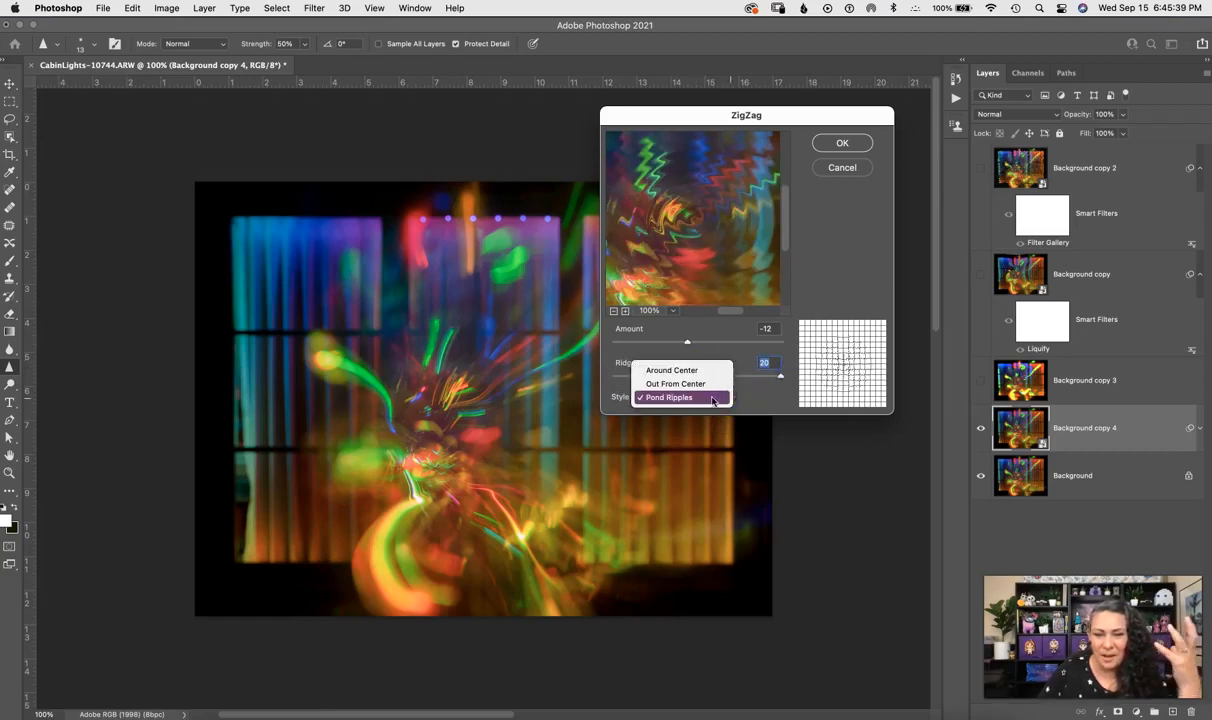
{"action": "left_click", "coordinate": [707, 372]}
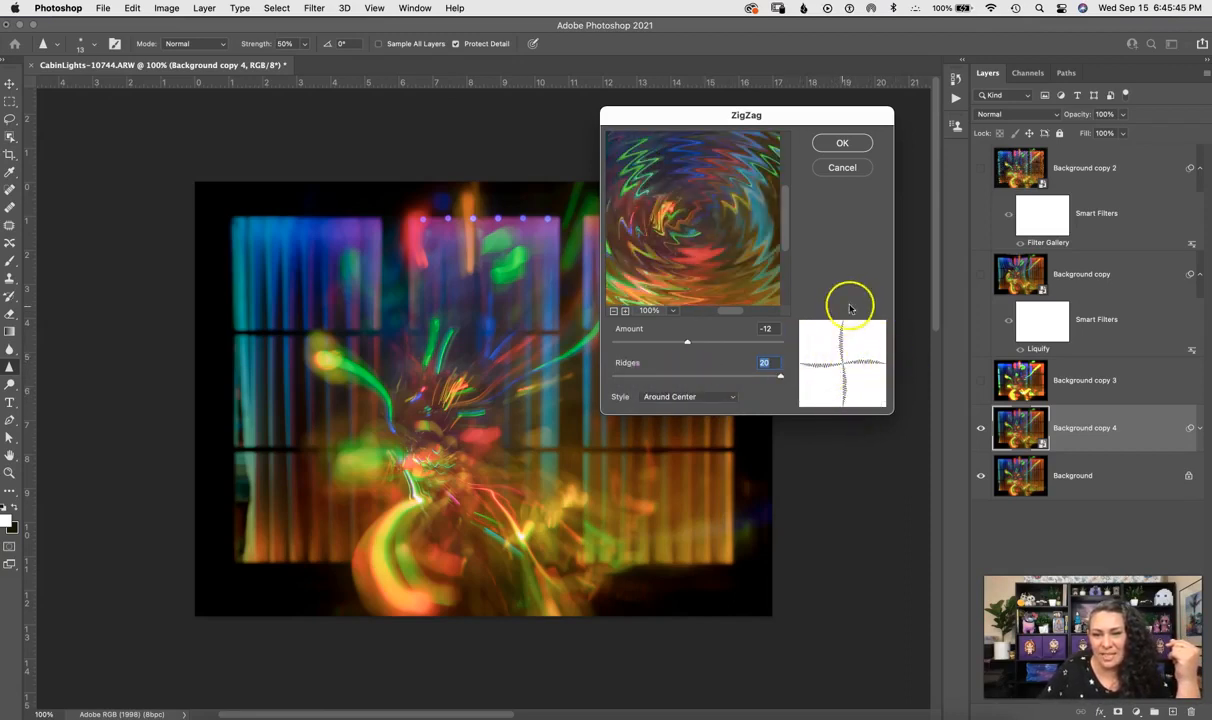
{"action": "left_click", "coordinate": [730, 401]}
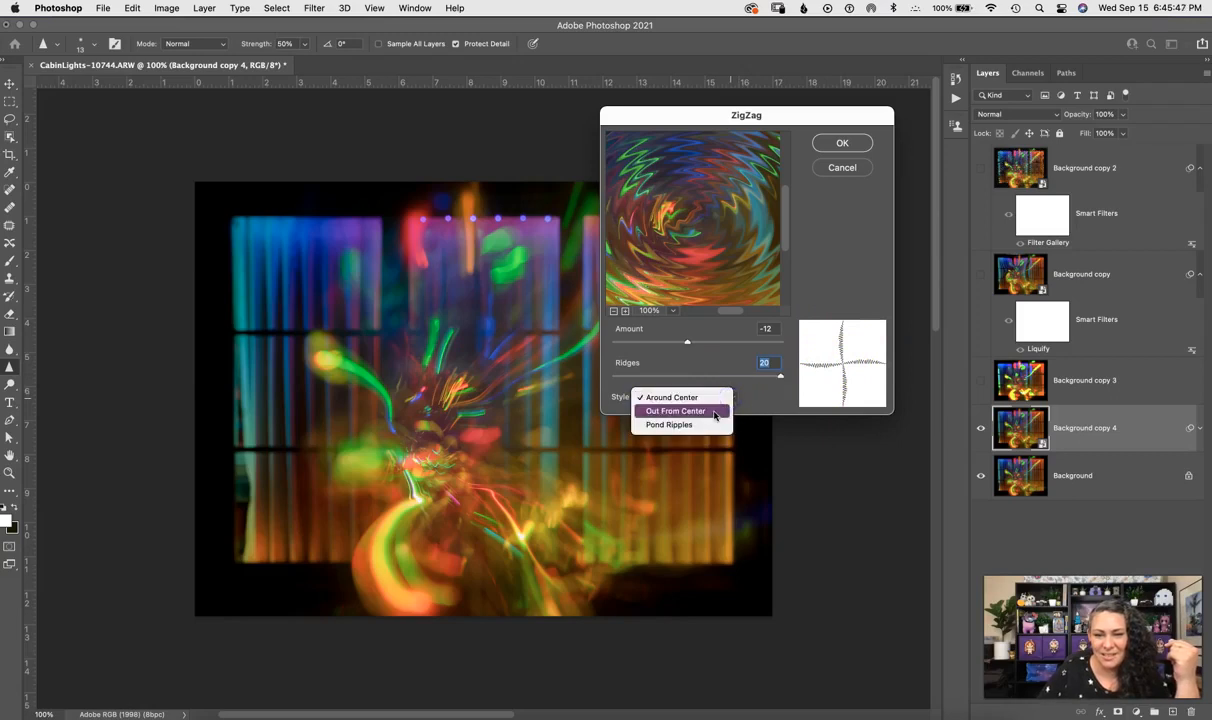
{"action": "left_click", "coordinate": [680, 411]}
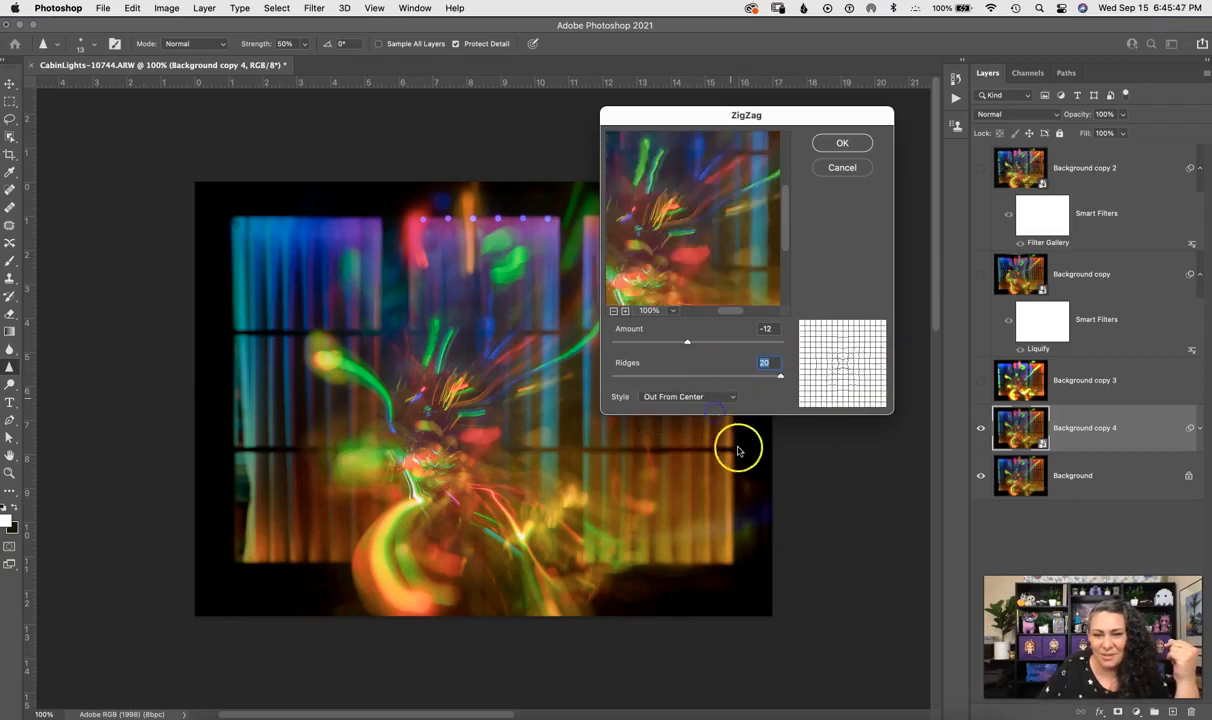
{"action": "left_click", "coordinate": [712, 397]}
{"action": "left_click", "coordinate": [721, 412]}
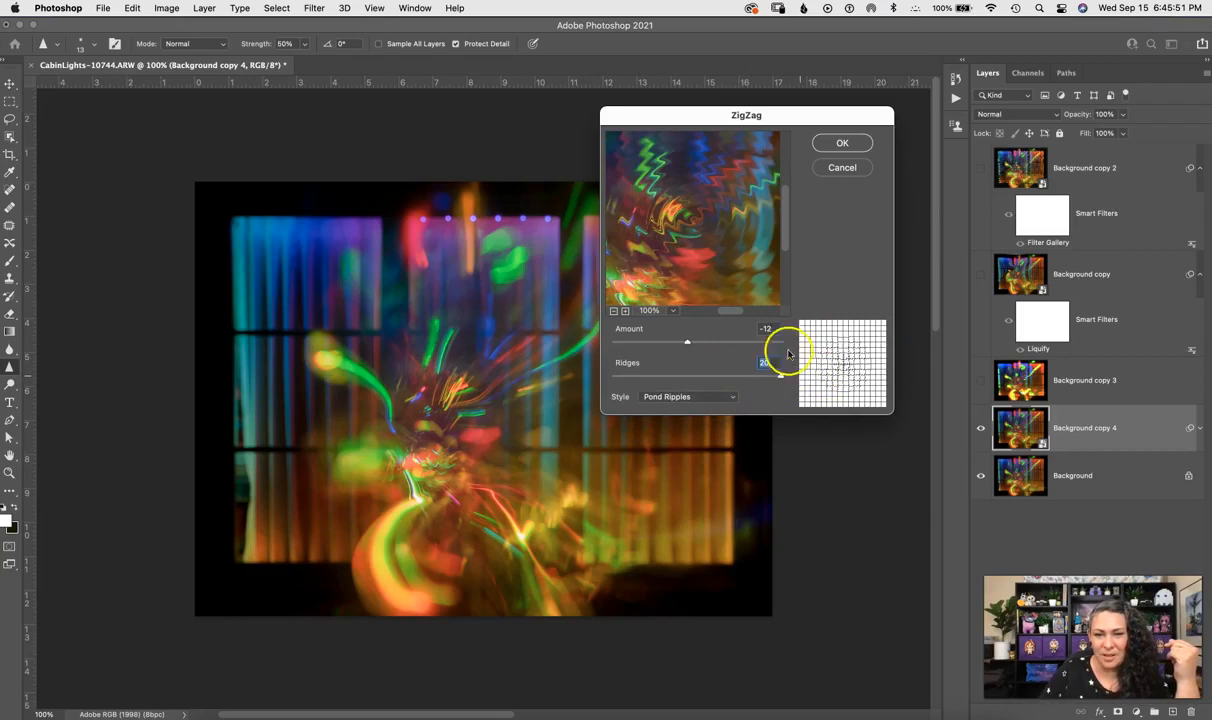
Raise the ZigZag amount to a positive value and apply the filter to the Background copy 4 smart object.
{"action": "left_click_drag", "start_coordinate": [687, 344], "coordinate": [740, 343]}
{"action": "left_click", "coordinate": [845, 142]}
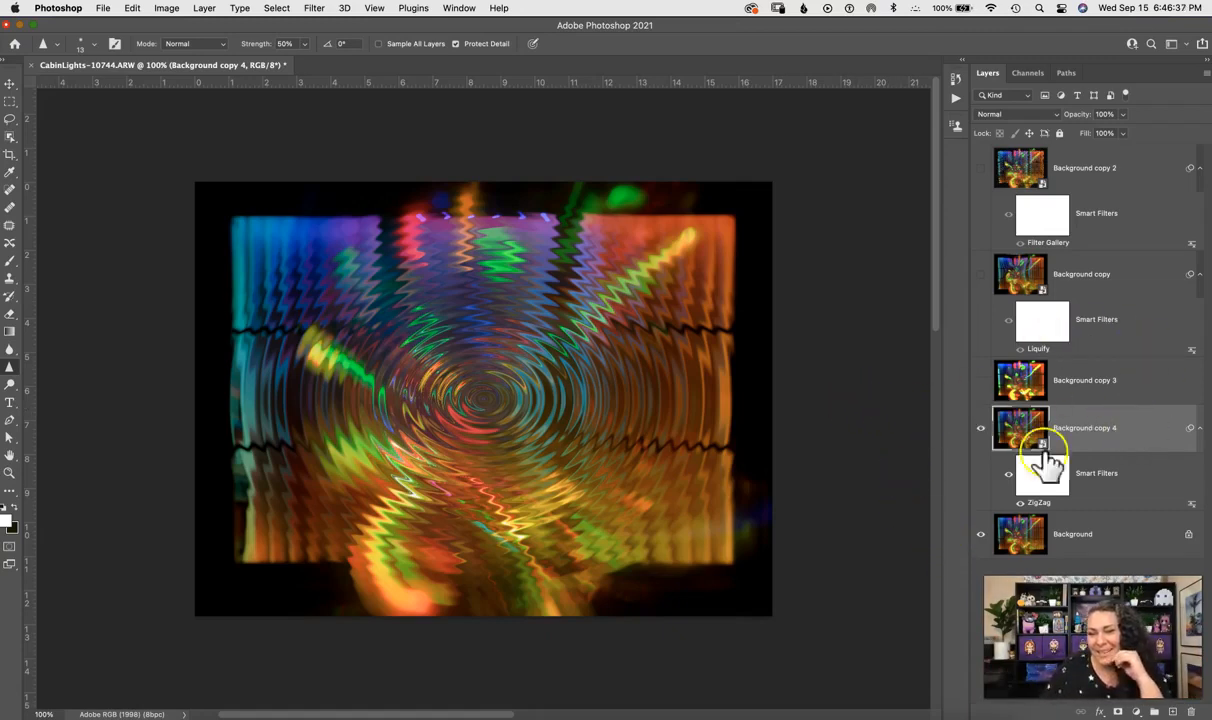
Make another duplicate of the Background layer beneath the ZigZag layer and convert it to a smart object.
{"action": "left_click", "coordinate": [1077, 533]}
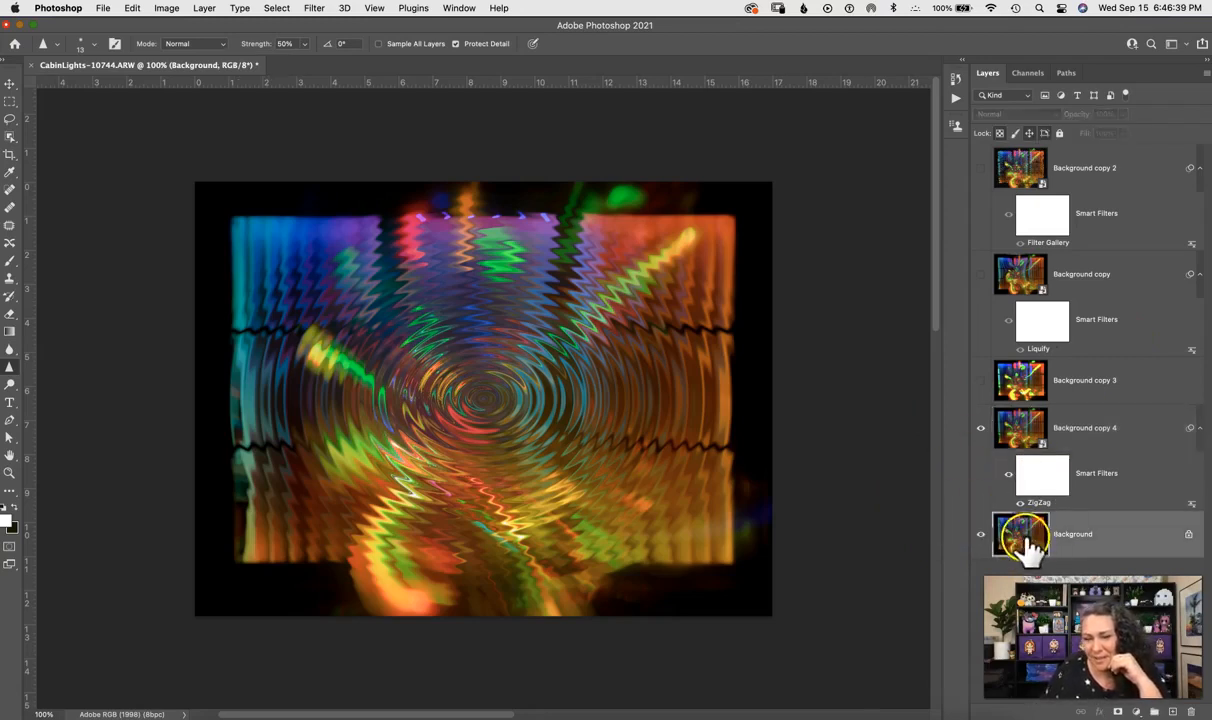
{"action": "right_click", "coordinate": [1024, 535]}
{"action": "left_click", "coordinate": [835, 510]}
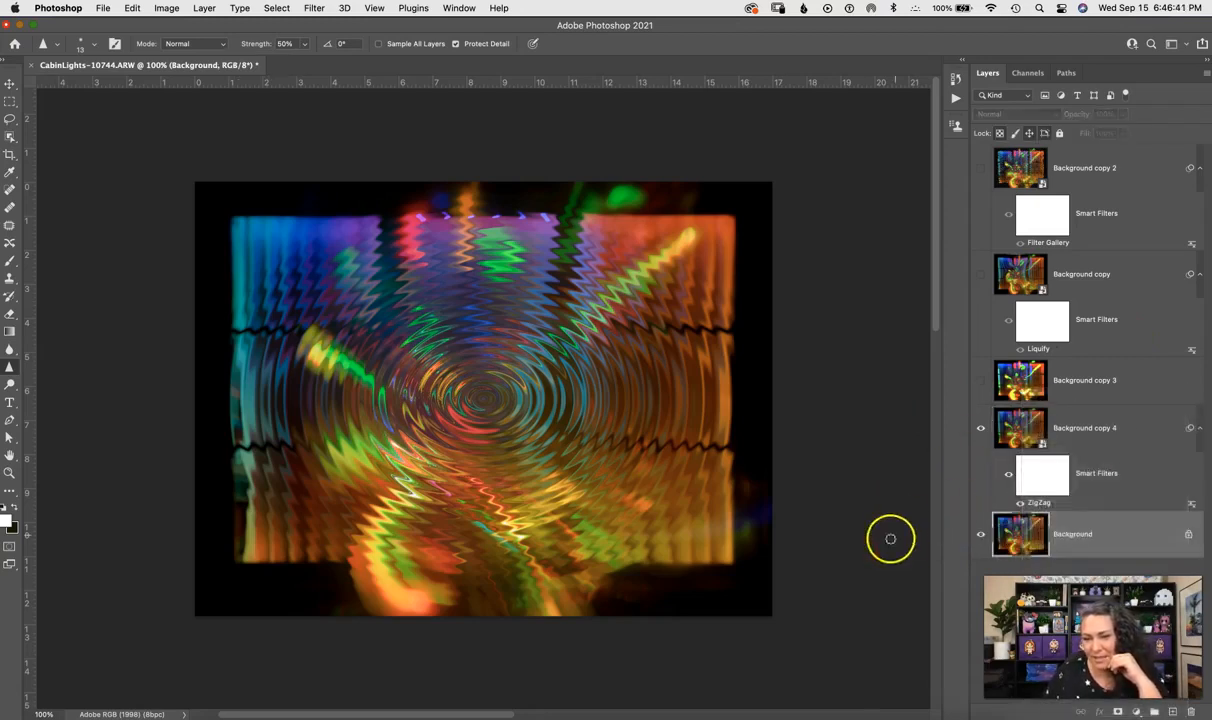
{"action": "key", "text": "super+j"}
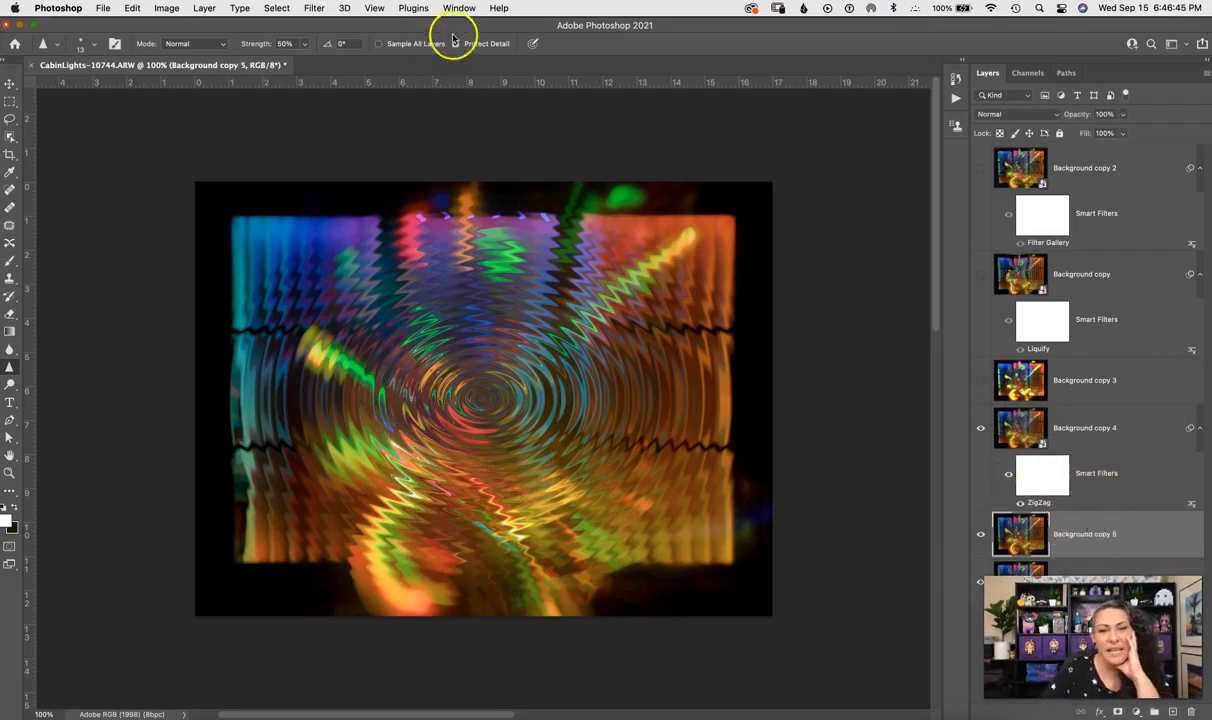
{"action": "right_click", "coordinate": [1080, 535]}
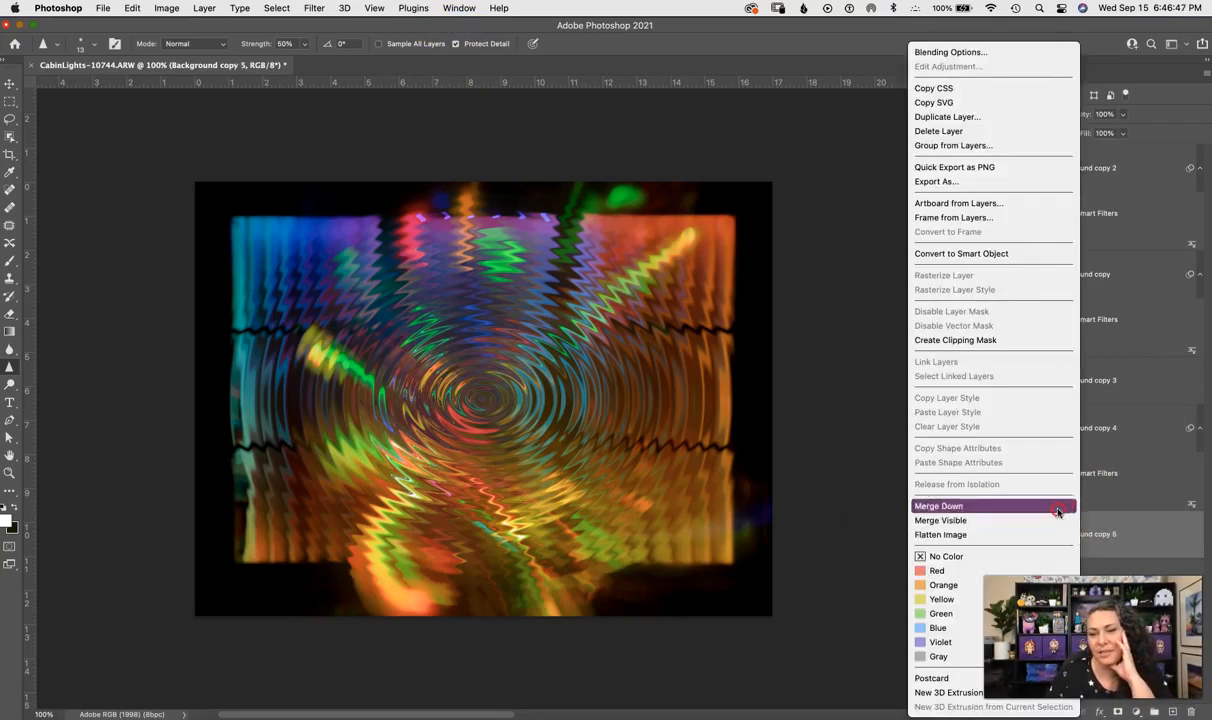
{"action": "left_click", "coordinate": [1008, 256]}
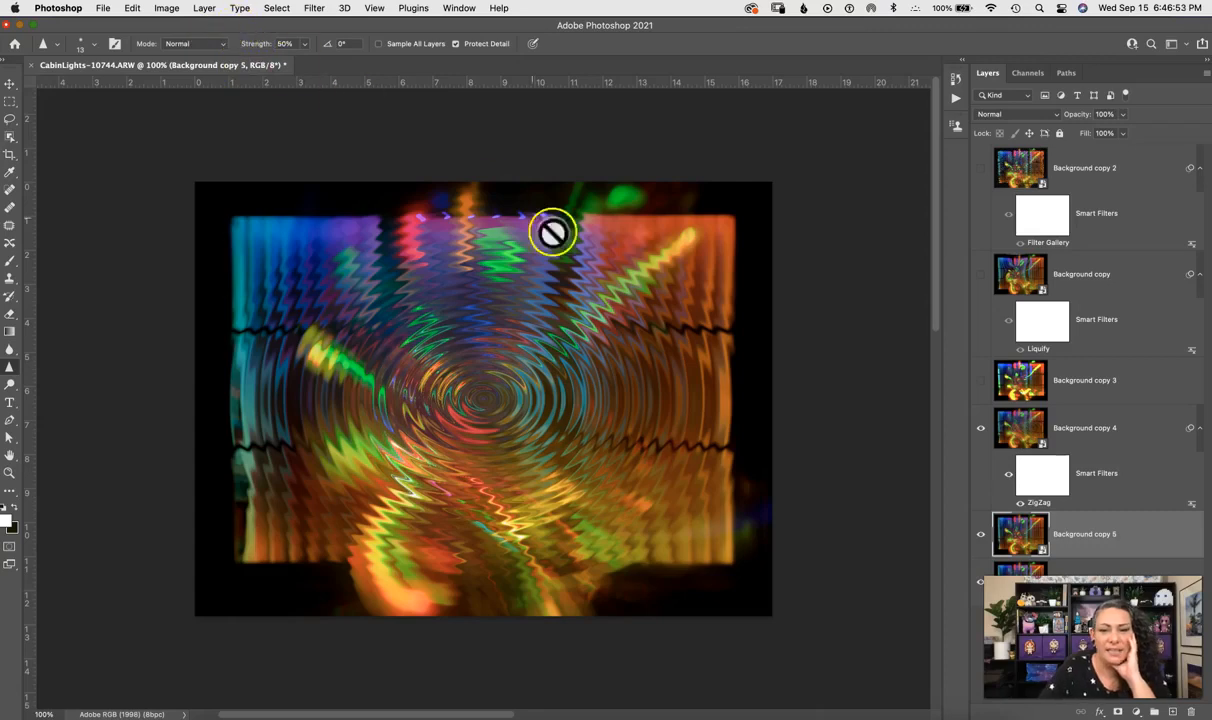
Hide the Background copy 4 ZigZag layer and open the Crystallize pixelate filter for the Background copy 5 smart object.
{"action": "left_click", "coordinate": [981, 428]}
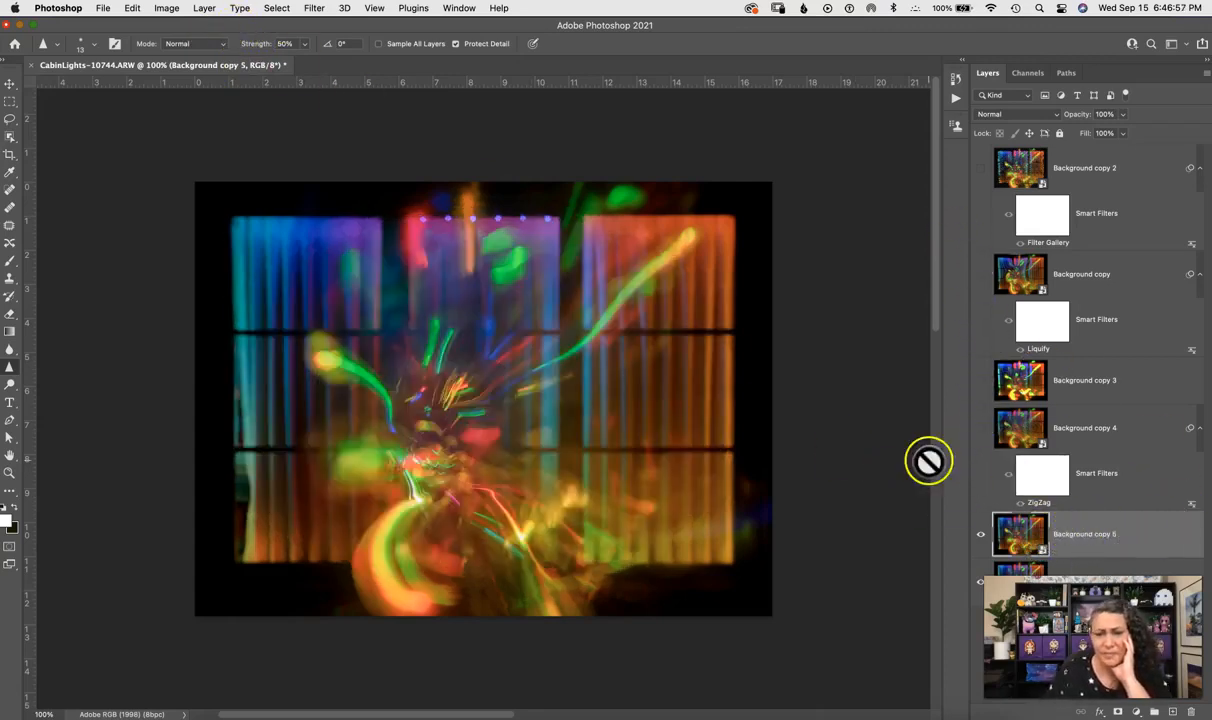
{"action": "left_click", "coordinate": [314, 8]}
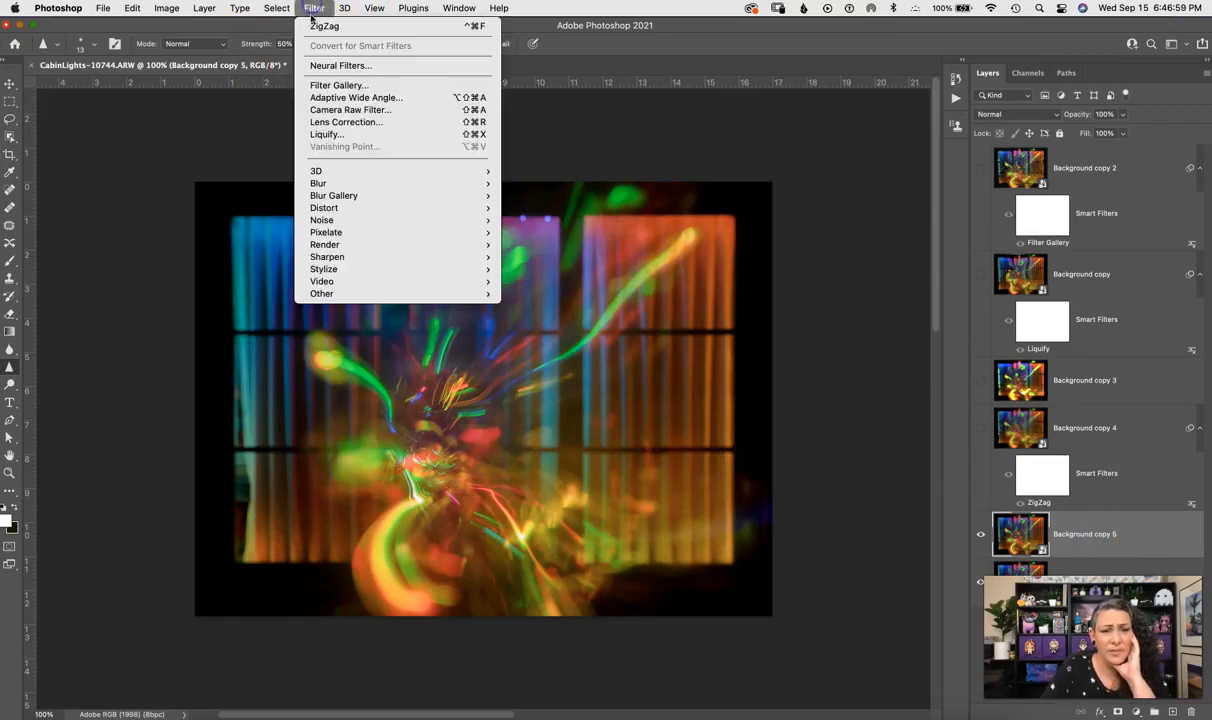
{"action": "mouse_move", "coordinate": [421, 234]}
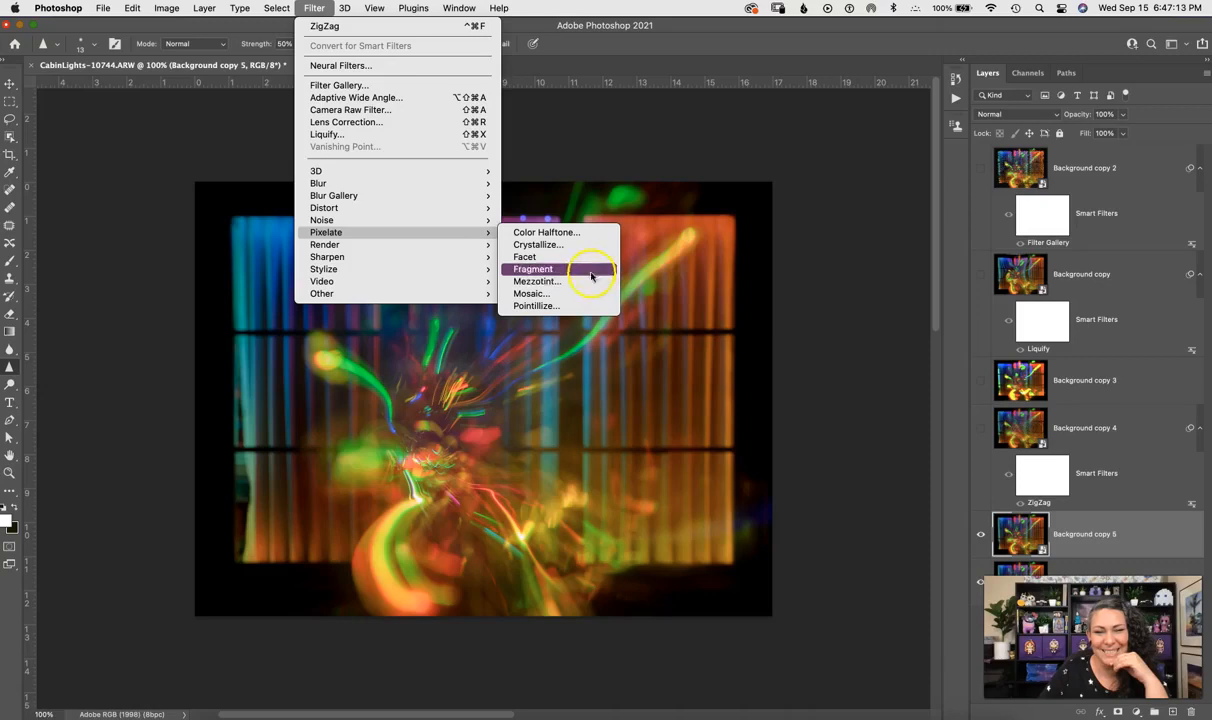
{"action": "left_click", "coordinate": [588, 246]}
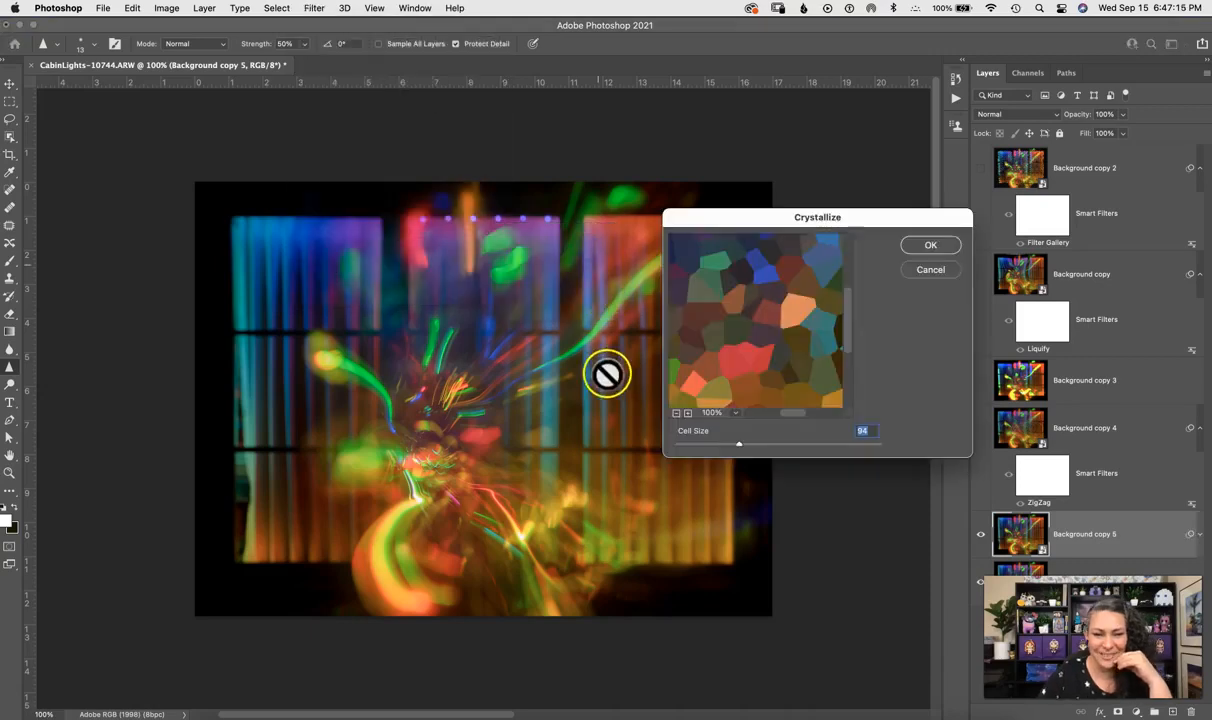
{"action": "left_click_drag", "start_coordinate": [812, 214], "coordinate": [580, 148]}
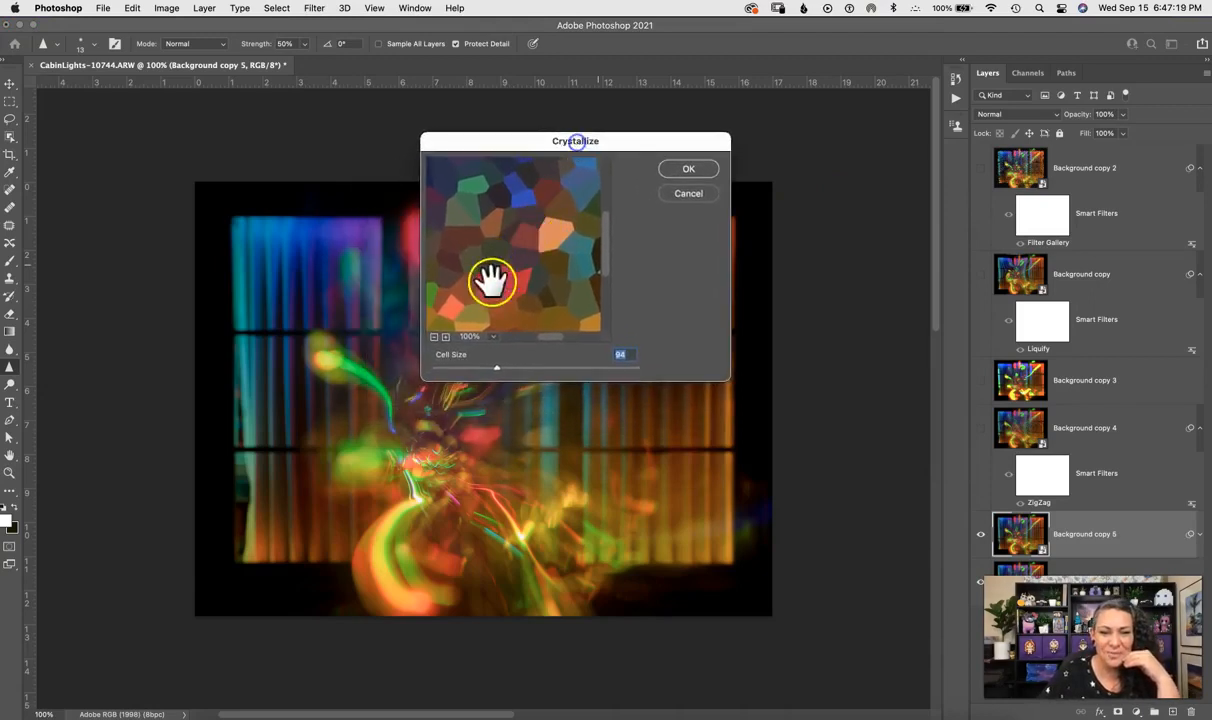
Set the Crystallize cell size to 24 and apply the filter.
{"action": "left_click_drag", "start_coordinate": [496, 366], "coordinate": [429, 367]}
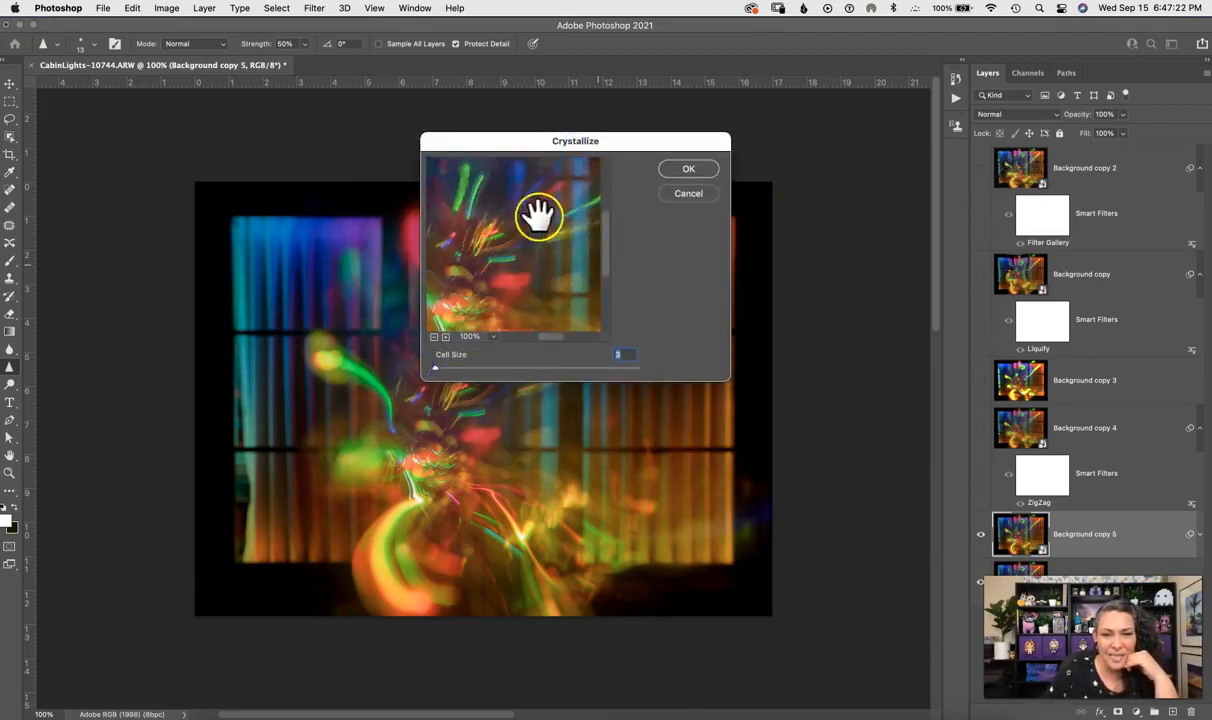
{"action": "left_click_drag", "start_coordinate": [437, 372], "coordinate": [443, 371]}
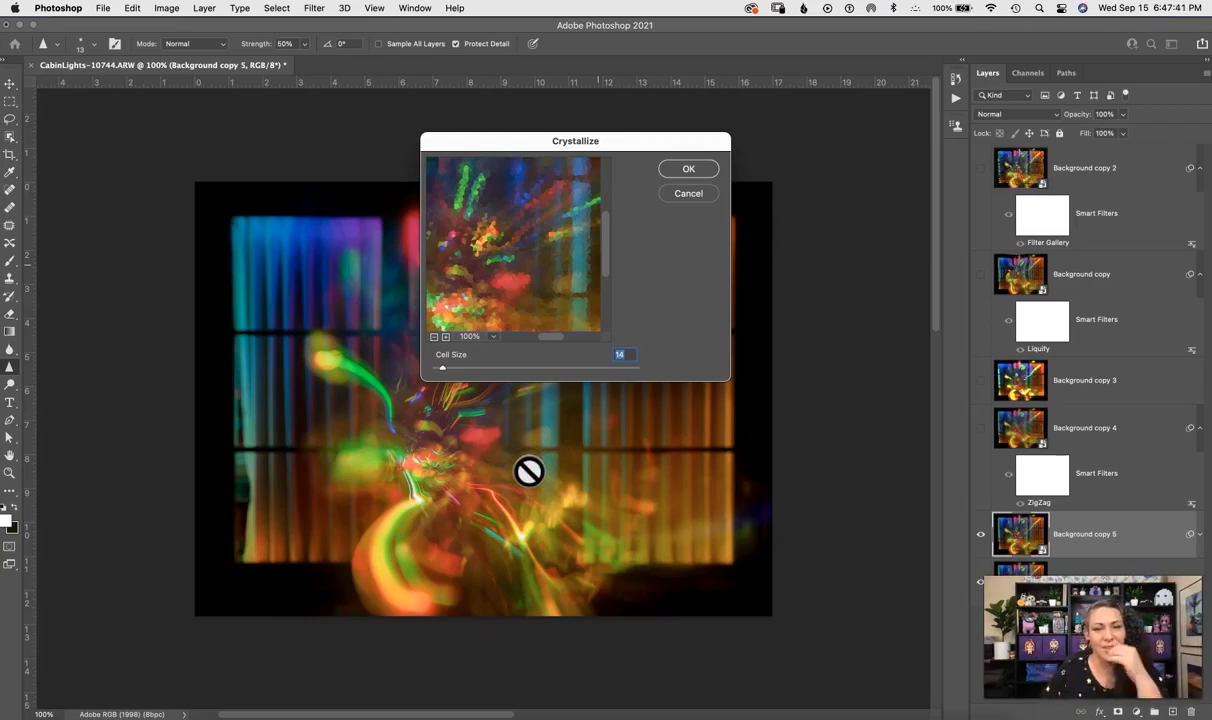
{"action": "left_click_drag", "start_coordinate": [443, 372], "coordinate": [448, 370]}
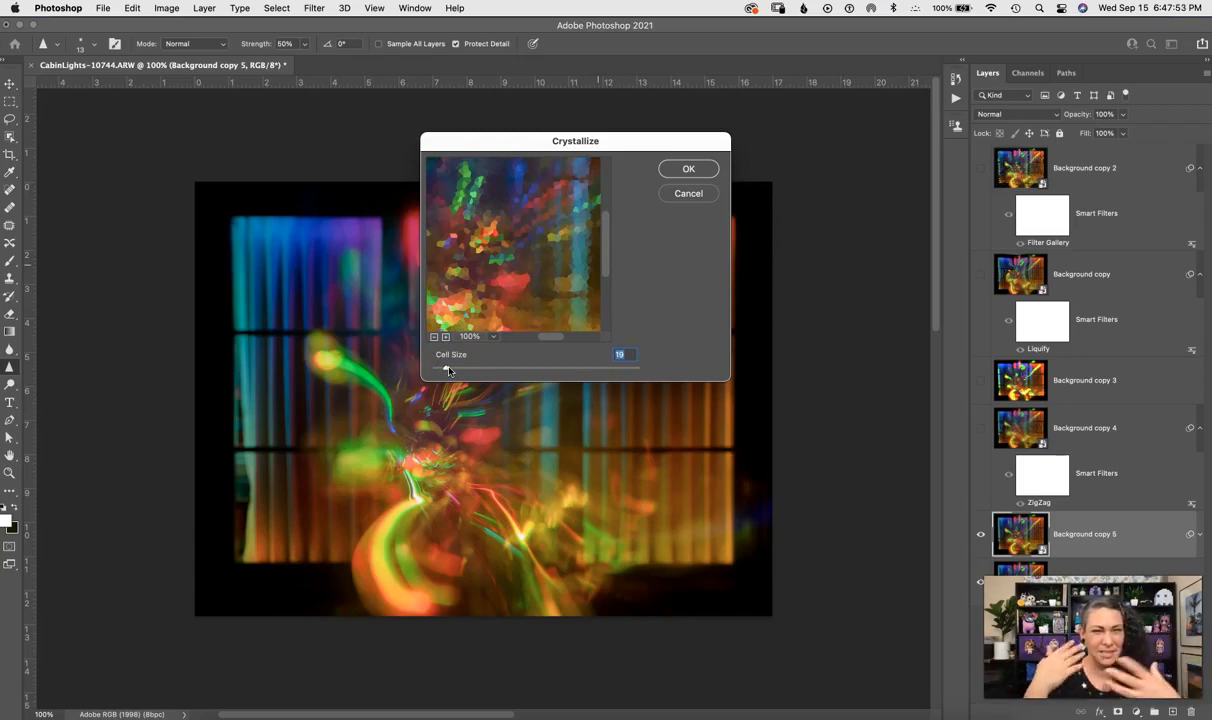
{"action": "left_click_drag", "start_coordinate": [446, 373], "coordinate": [453, 369]}
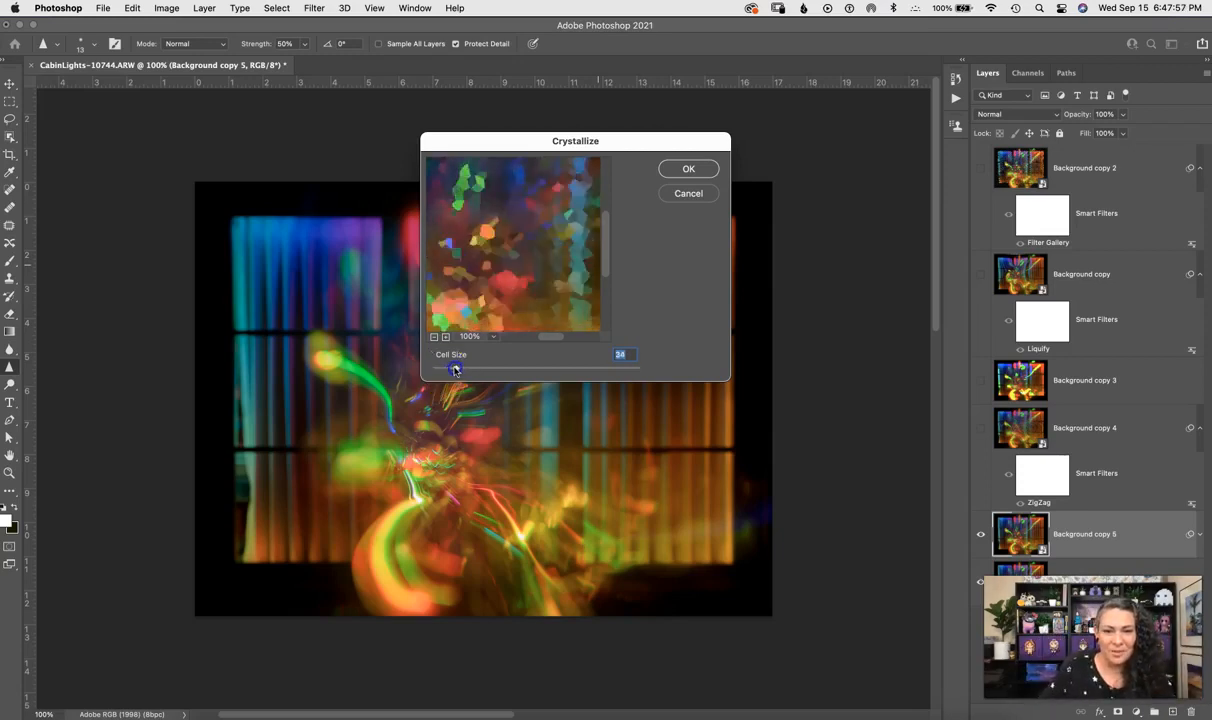
{"action": "left_click", "coordinate": [678, 170]}
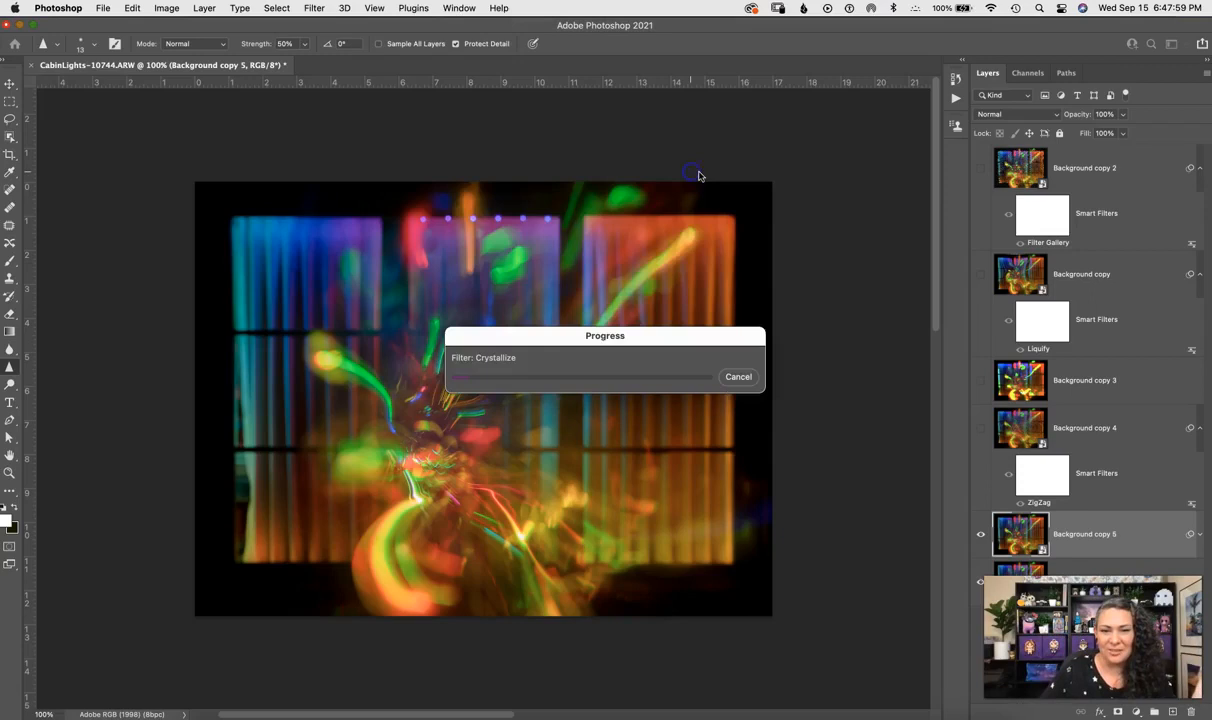